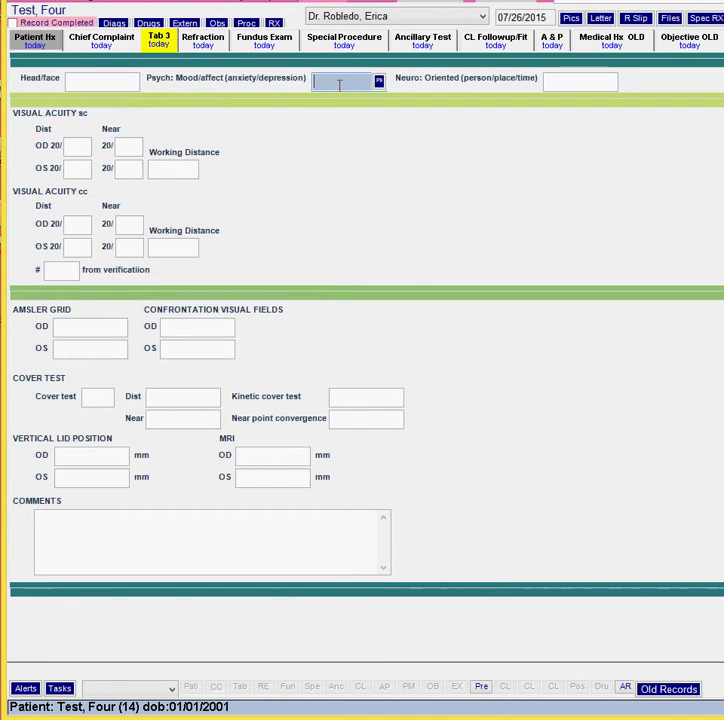
{"action": "key", "text": "Tab"}
{"action": "key", "text": "Tab"}
{"action": "key", "text": "Tab"}
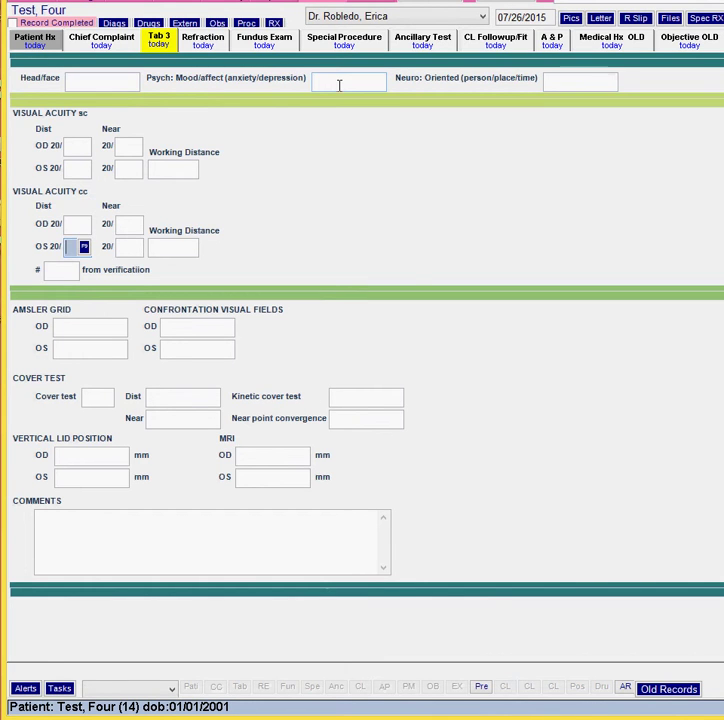
{"action": "key", "text": "Tab"}
{"action": "key", "text": "Tab"}
{"action": "key", "text": "Tab"}
{"action": "key", "text": "Tab"}
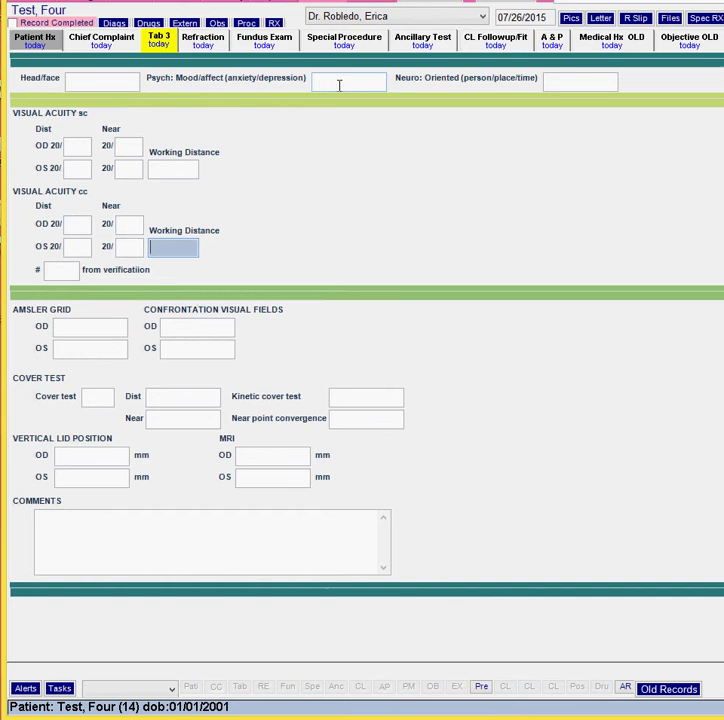
{"action": "key", "text": "Tab"}
{"action": "key", "text": "Tab"}
{"action": "key", "text": "Tab"}
{"action": "key", "text": "Tab"}
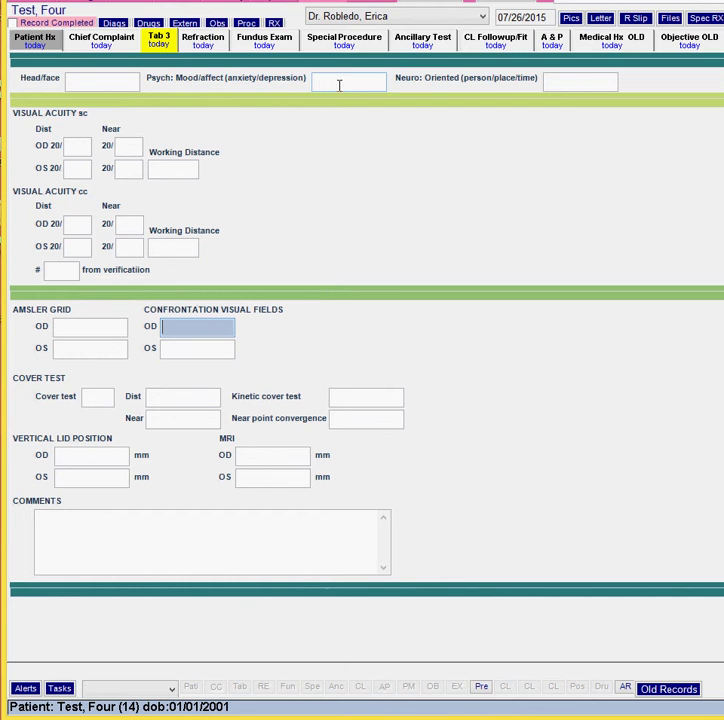
{"action": "key", "text": "Tab"}
{"action": "key", "text": "Tab"}
{"action": "key", "text": "Tab"}
{"action": "key", "text": "Tab"}
{"action": "key", "text": "Tab"}
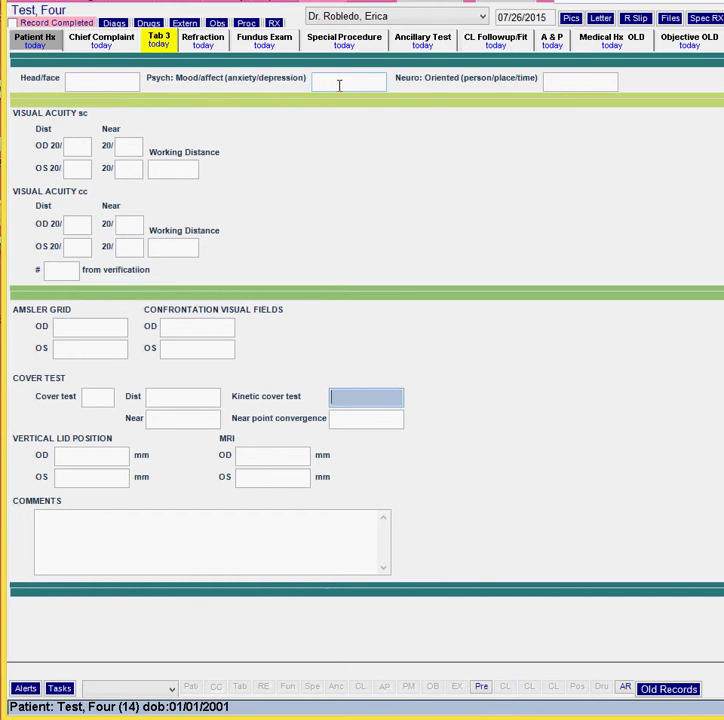
{"action": "key", "text": "Tab"}
{"action": "key", "text": "Tab"}
{"action": "key", "text": "Tab"}
{"action": "key", "text": "Tab"}
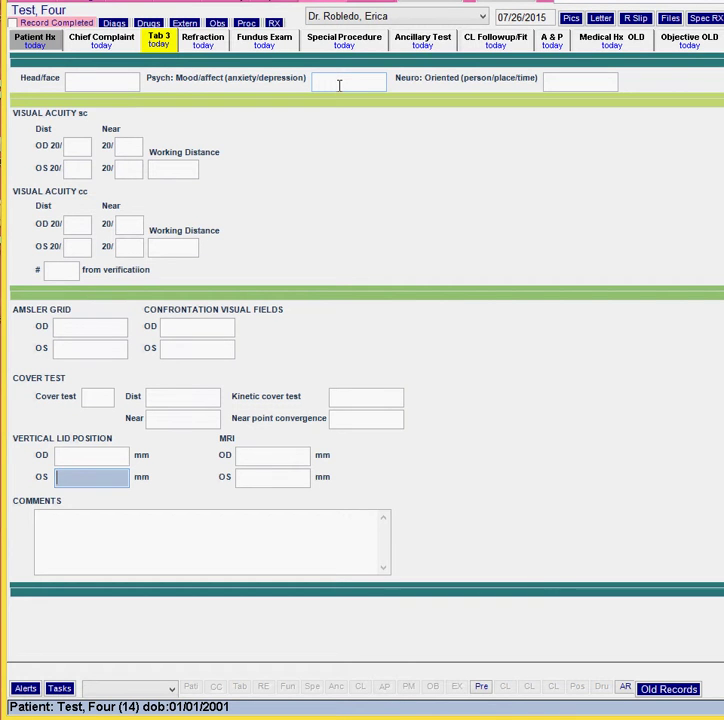
{"action": "key", "text": "Tab"}
{"action": "key", "text": "Tab"}
{"action": "key", "text": "Tab"}
{"action": "key", "text": "Tab"}
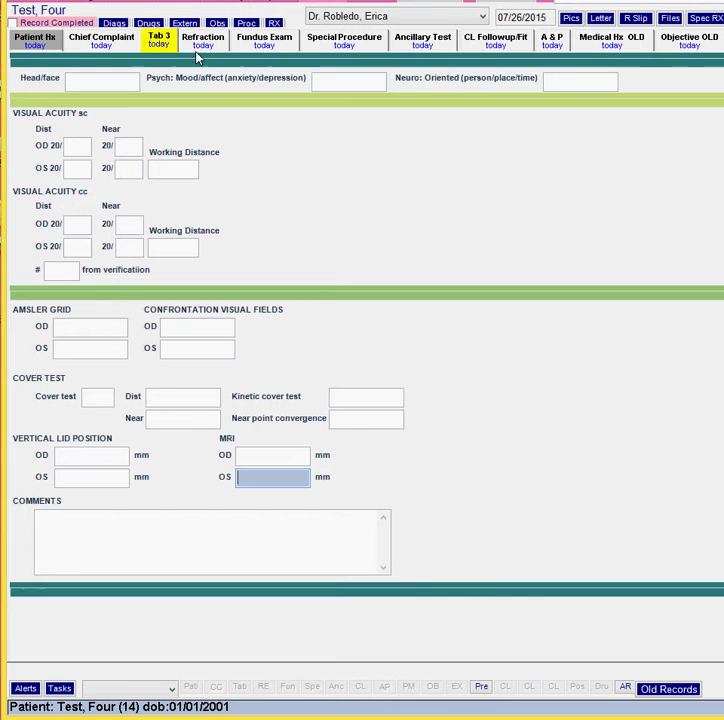
Step: Open Edit Medical Record Templates from the File menu and minimize the Edit Records dialog
{"action": "left_click", "coordinate": [410, 1]}
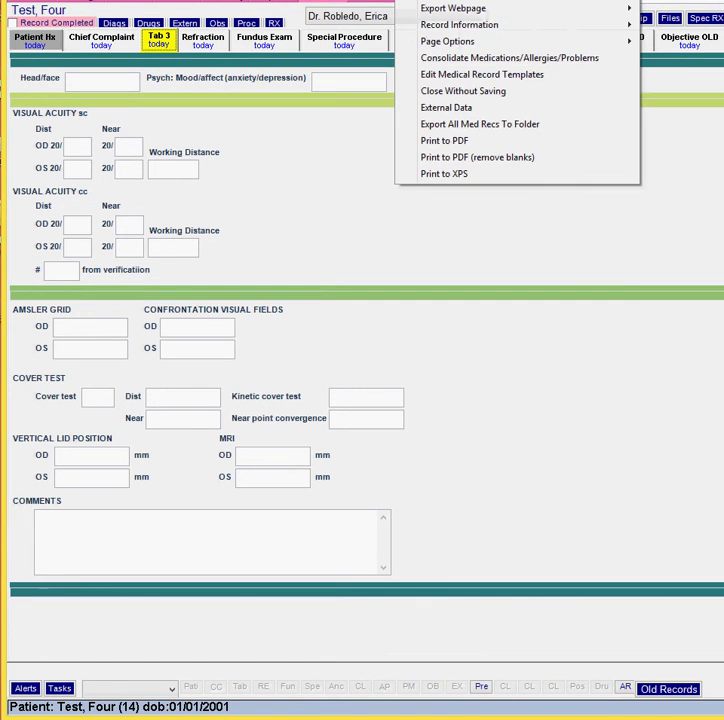
{"action": "left_click", "coordinate": [440, 74]}
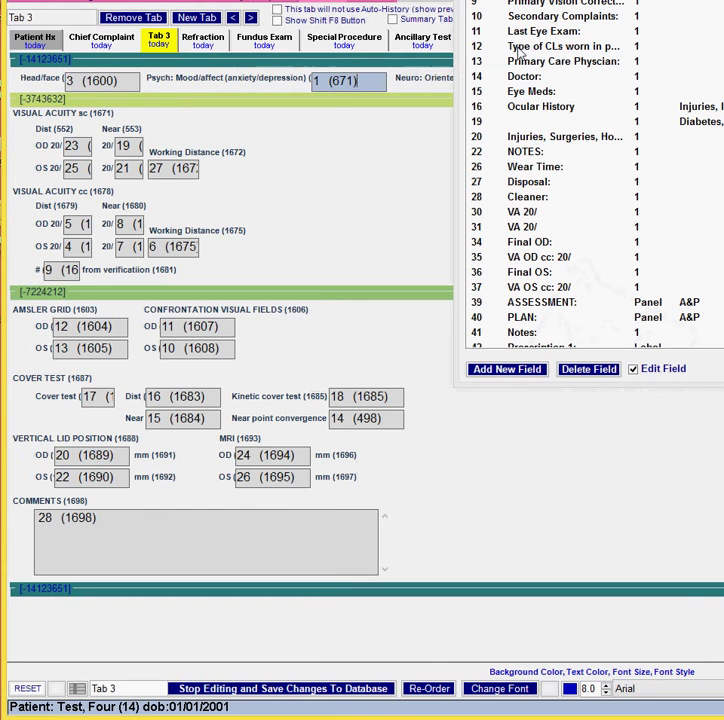
{"action": "left_click_drag", "start_coordinate": [352, 150], "coordinate": [330, 170]}
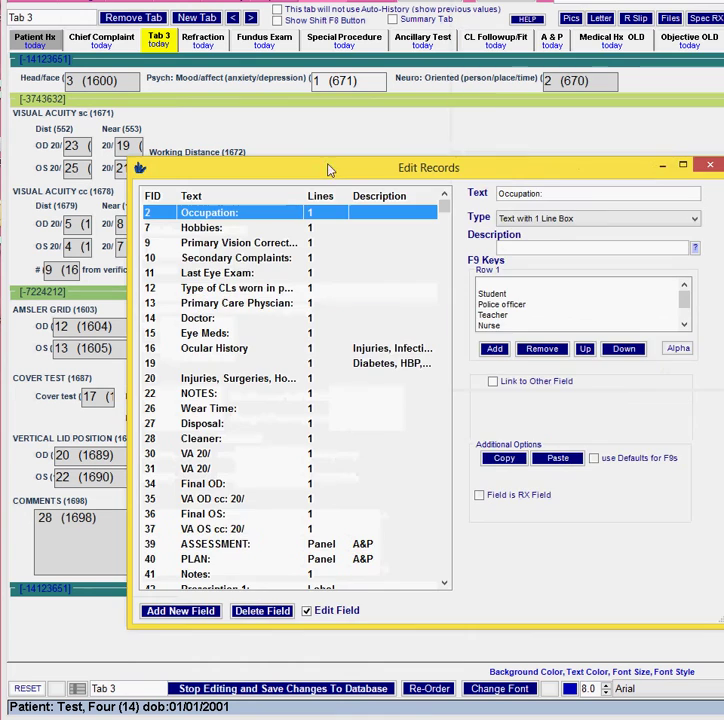
{"action": "left_click", "coordinate": [661, 166]}
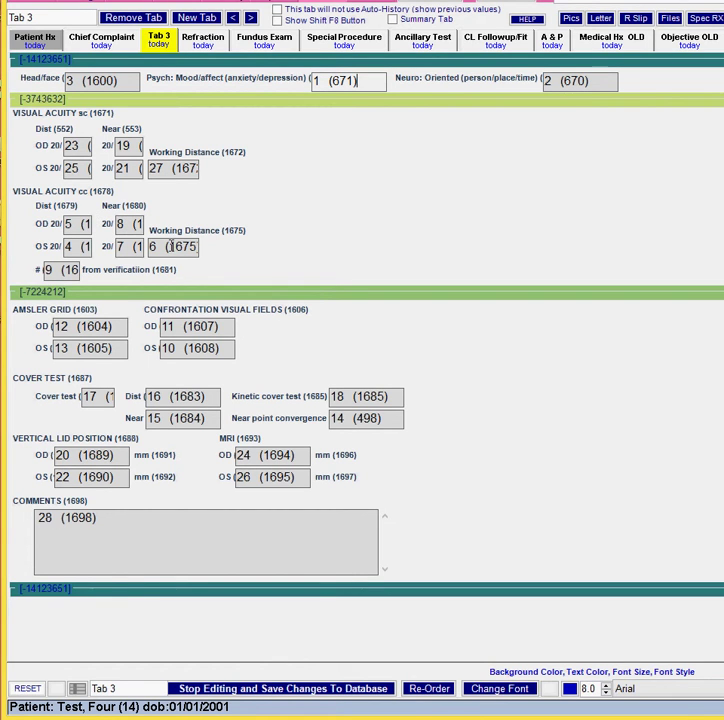
Step: Inspect the tab numbers of the cc OS working distance, Psych (1) and Head/face (3) fields
{"action": "left_click", "coordinate": [171, 245]}
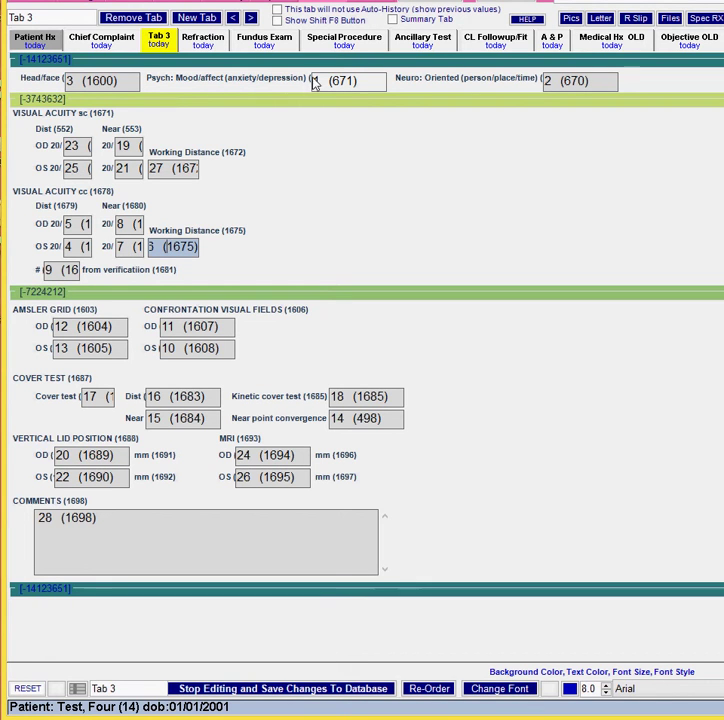
{"action": "left_click", "coordinate": [342, 80]}
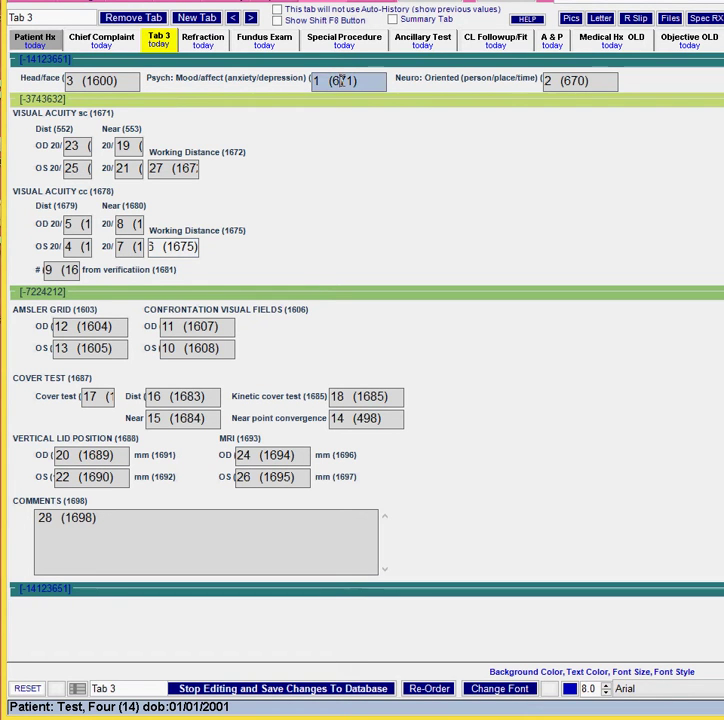
{"action": "left_click", "coordinate": [133, 83]}
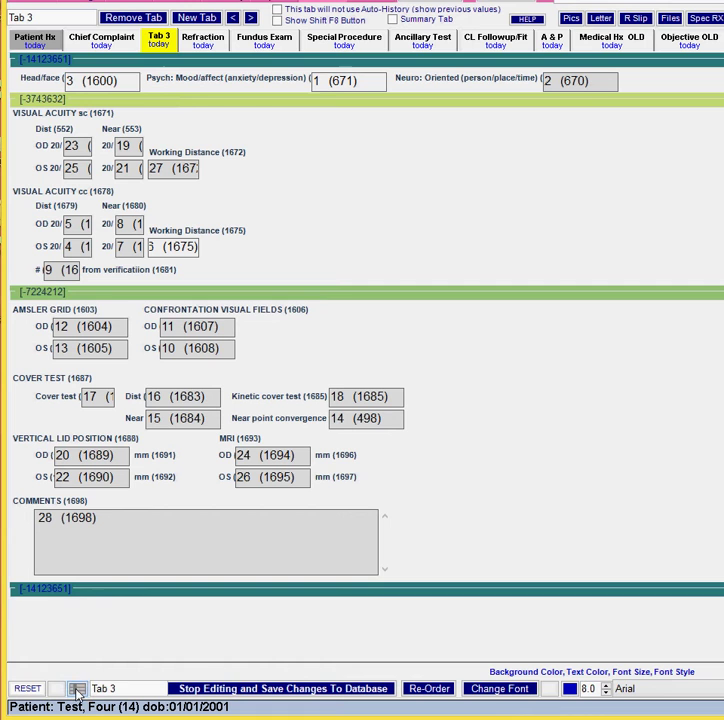
Step: Apply ReOrder Tab Page to renumber Tab 3 fields top-left to bottom-right, confirming Yes
{"action": "left_click", "coordinate": [77, 689]}
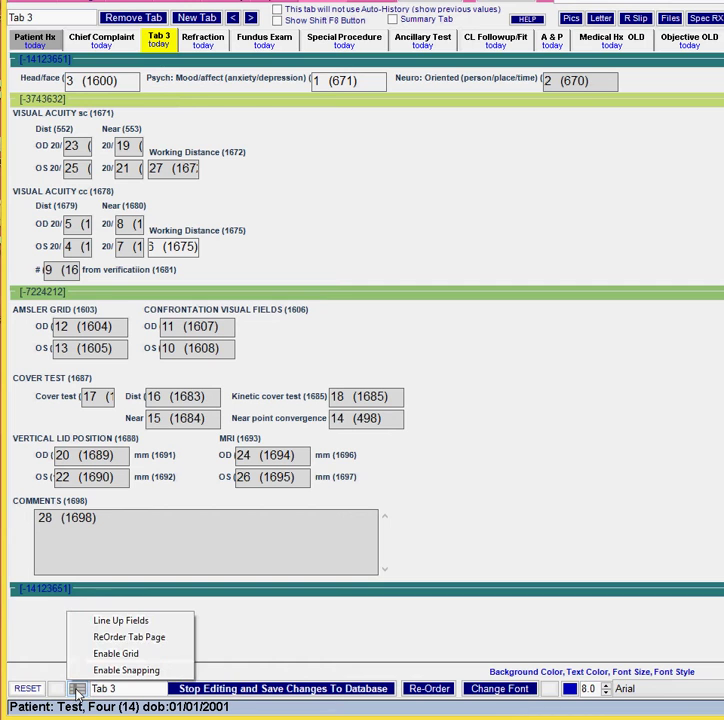
{"action": "left_click", "coordinate": [129, 637]}
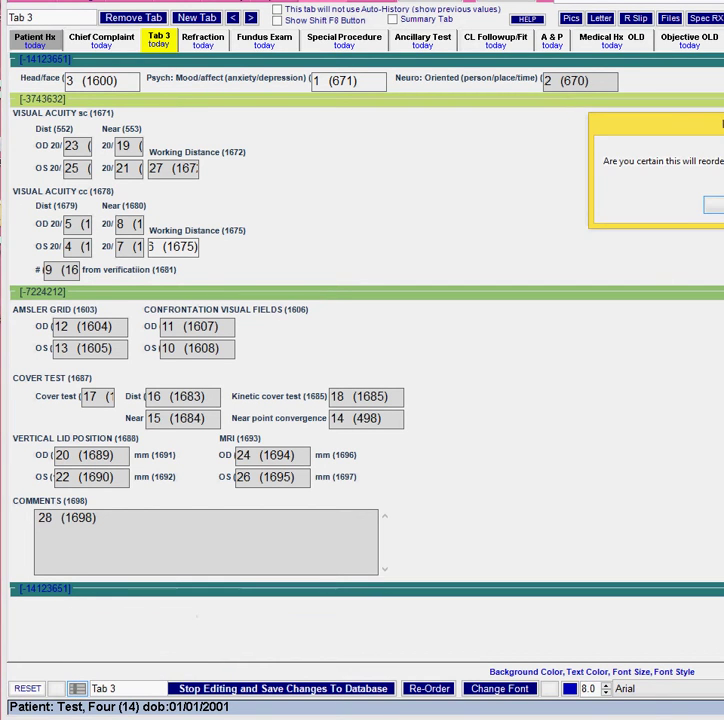
{"action": "left_click_drag", "start_coordinate": [720, 126], "coordinate": [522, 157]}
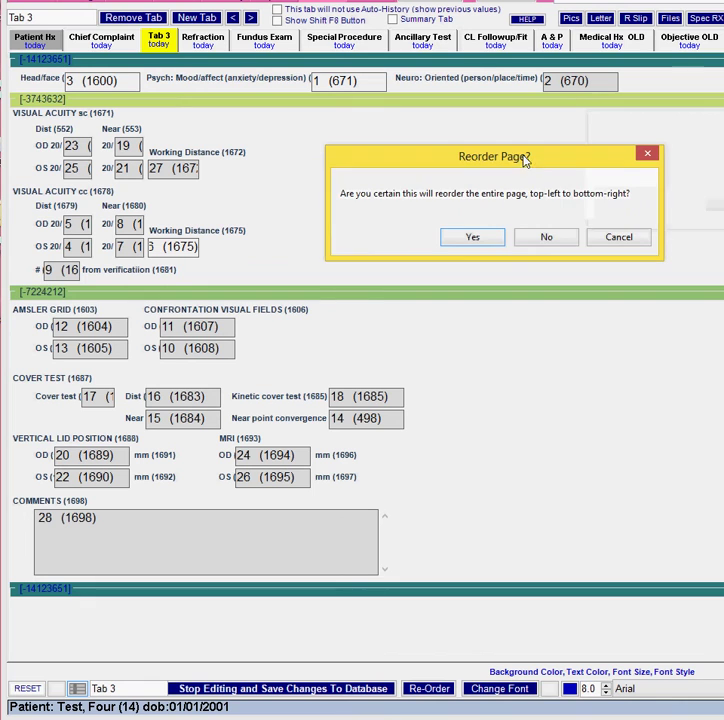
{"action": "left_click", "coordinate": [483, 240]}
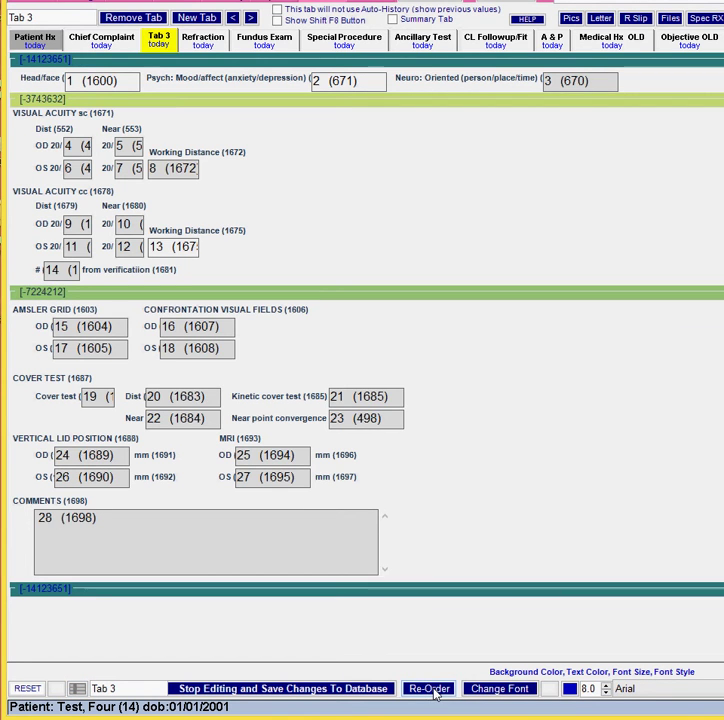
Step: Enter manual field reordering and step through the uncorrected distance acuity fields
{"action": "left_click", "coordinate": [433, 689]}
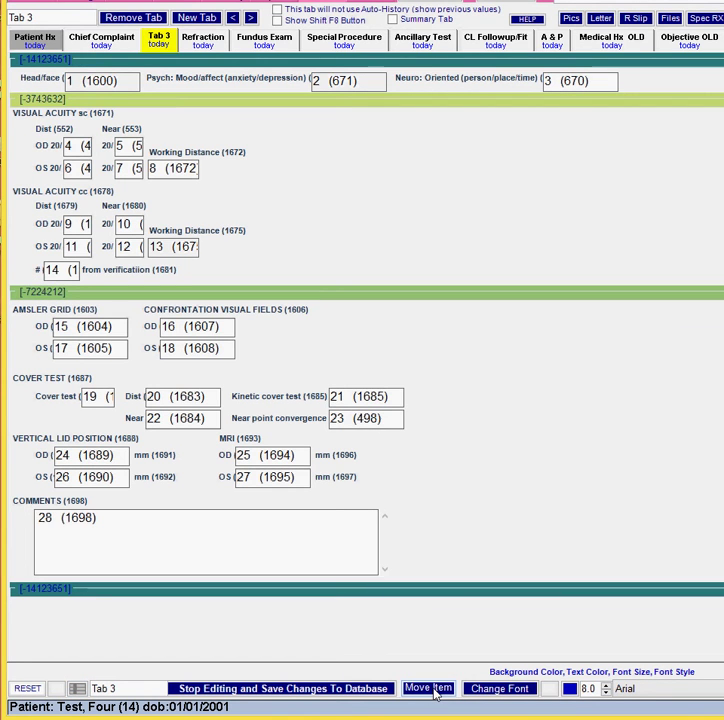
{"action": "left_click", "coordinate": [75, 147]}
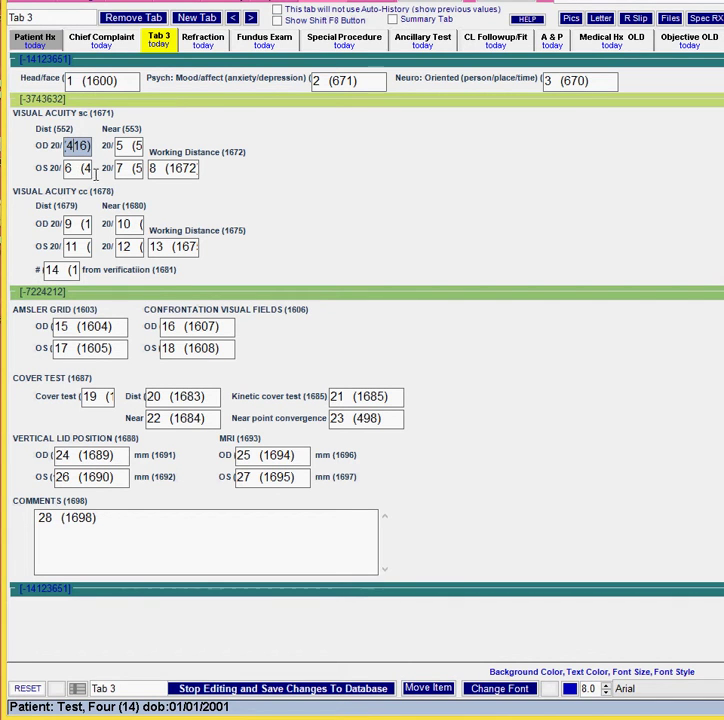
{"action": "key", "text": "Tab"}
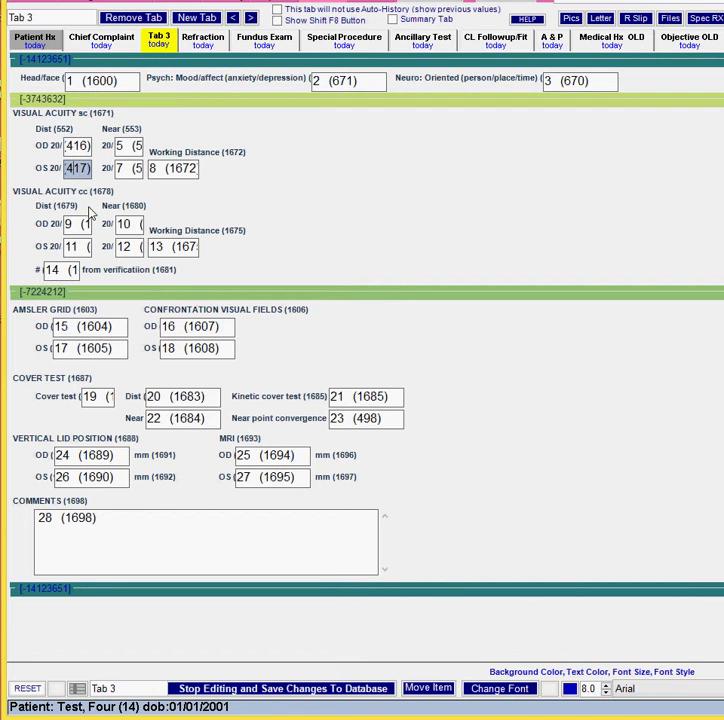
{"action": "key", "text": "Tab"}
{"action": "key", "text": "Tab"}
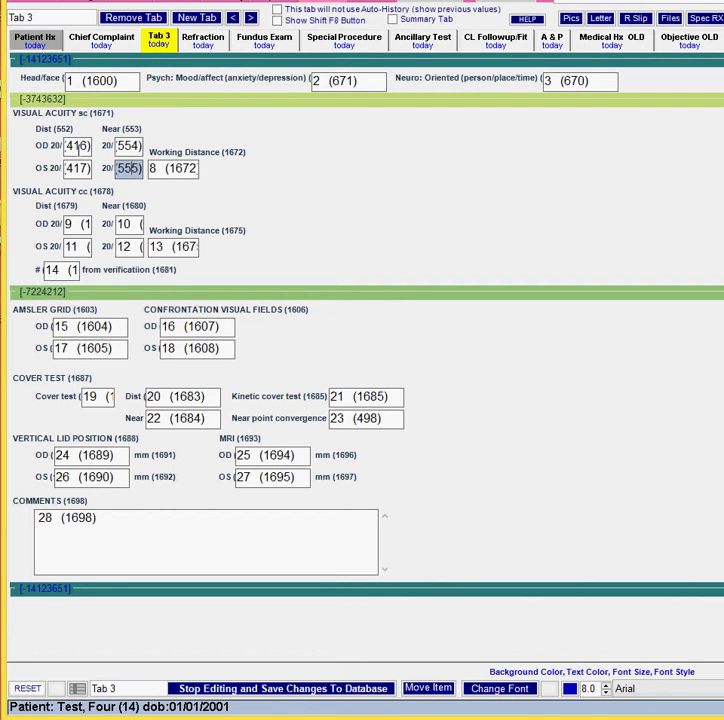
{"action": "left_click", "coordinate": [76, 146]}
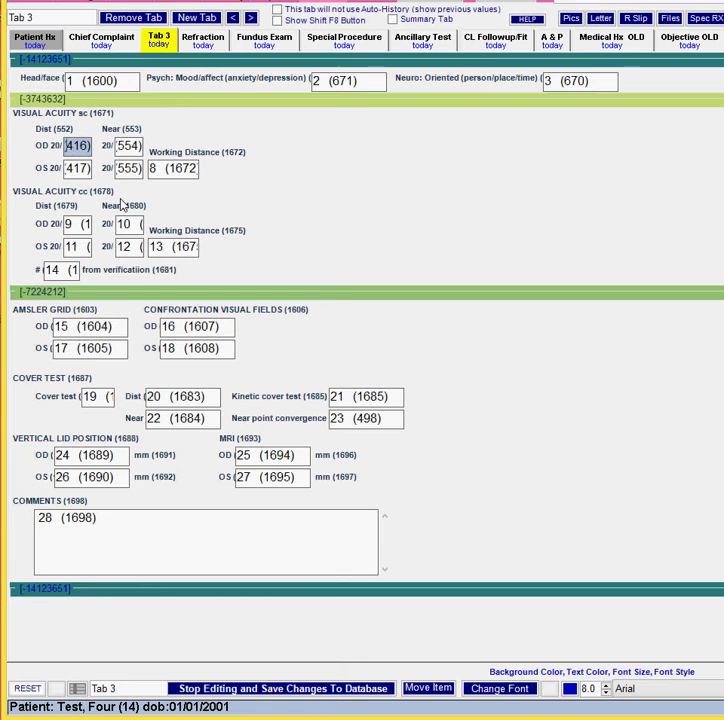
Step: Number the OD distance acuity field 4 and the OS distance field 6
{"action": "key", "text": "Home"}
{"action": "type", "text": "4"}
{"action": "key", "text": "Tab"}
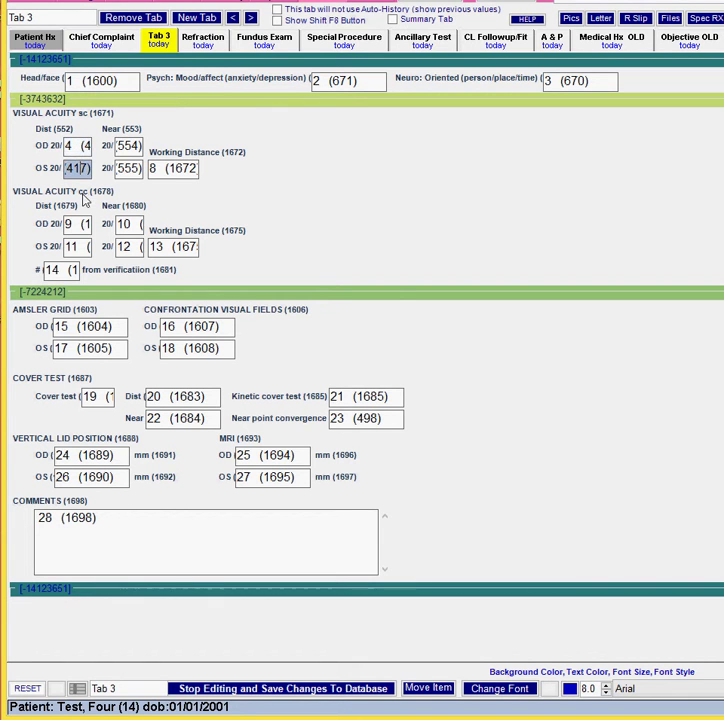
{"action": "key", "text": "Home"}
{"action": "type", "text": "6"}
Step: Renumber OS distance acuity to 5, OD near to 6 and OS near to 7
{"action": "type", "text": "5"}
{"action": "key", "text": "Tab"}
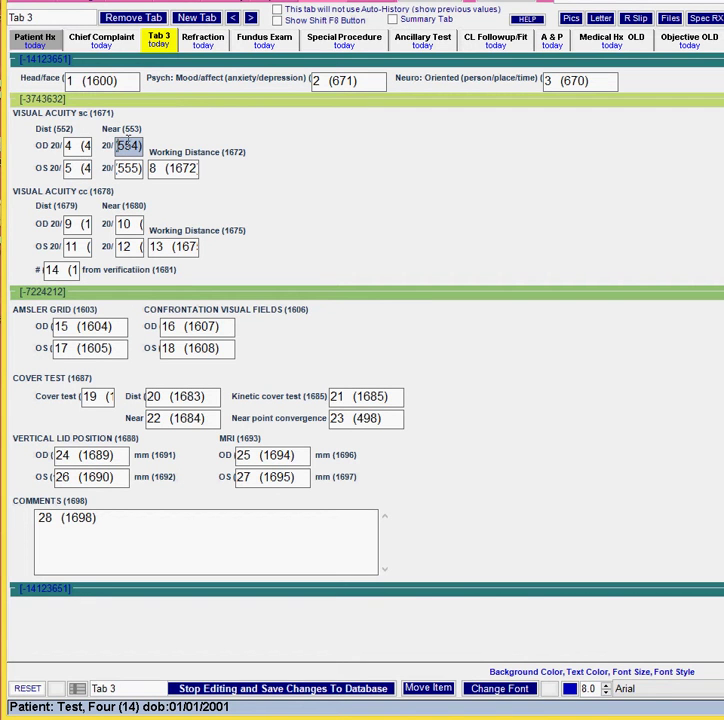
{"action": "type", "text": "6 (5"}
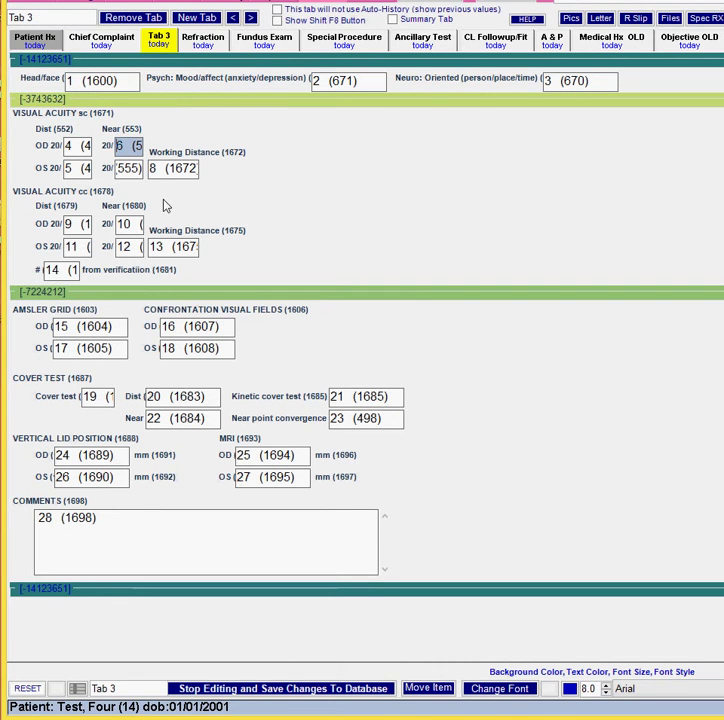
{"action": "key", "text": "BackSpace"}
{"action": "type", "text": "6"}
{"action": "key", "text": "Tab"}
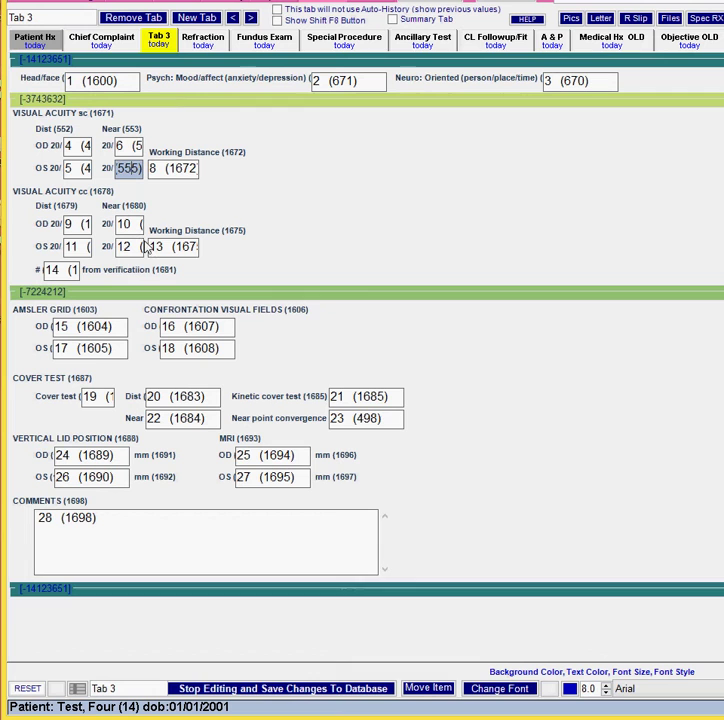
{"action": "type", "text": "7 (5"}
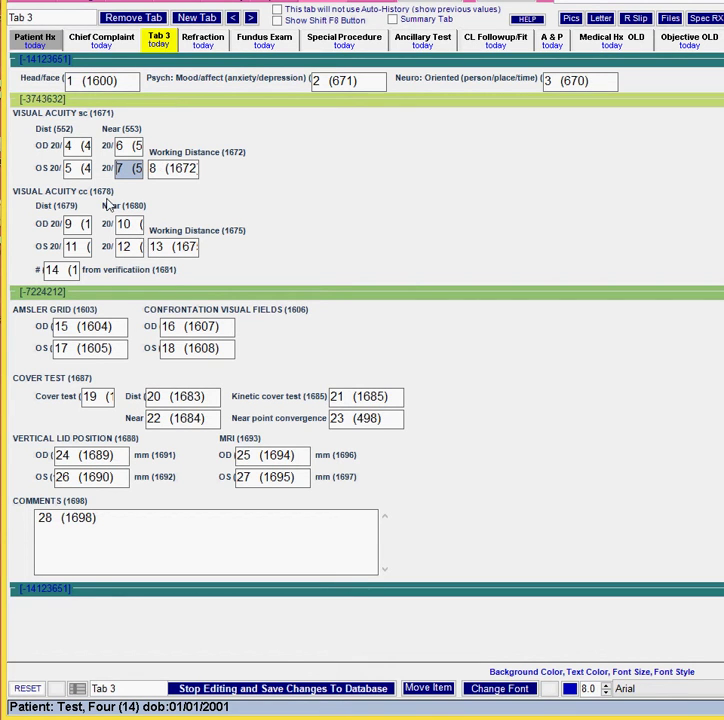
Step: Renumber Amsler OS from 17 to 16 and confrontation OD to 17
{"action": "left_click", "coordinate": [98, 325]}
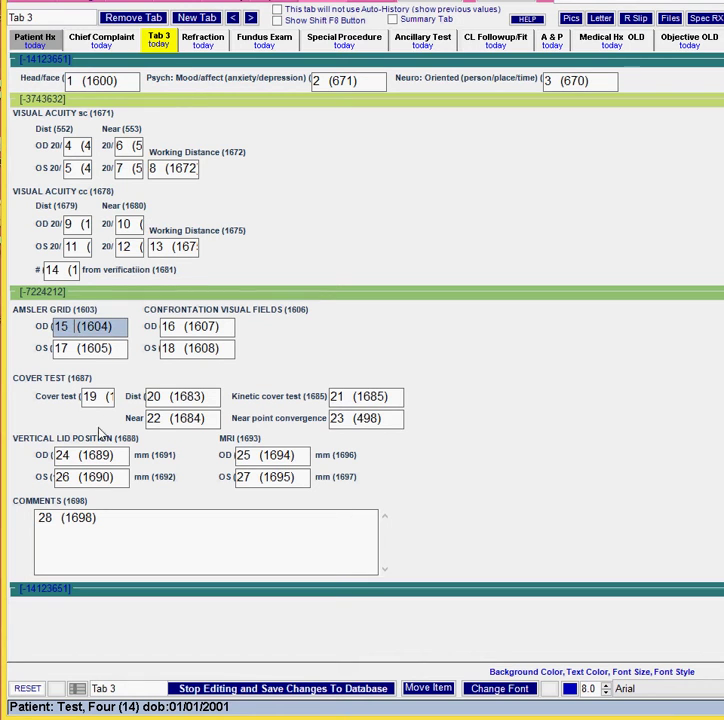
{"action": "left_click", "coordinate": [78, 348]}
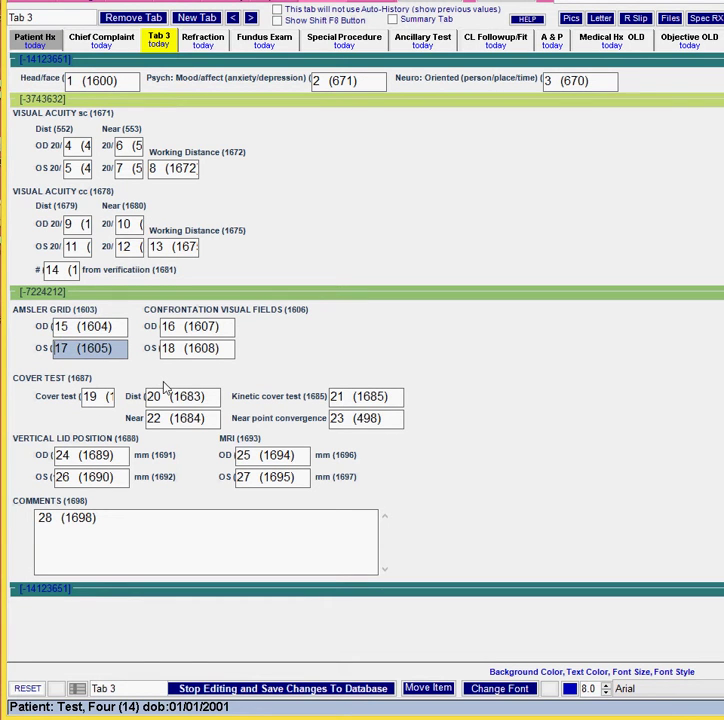
{"action": "key", "text": "BackSpace"}
{"action": "type", "text": "16"}
{"action": "left_click", "coordinate": [173, 326]}
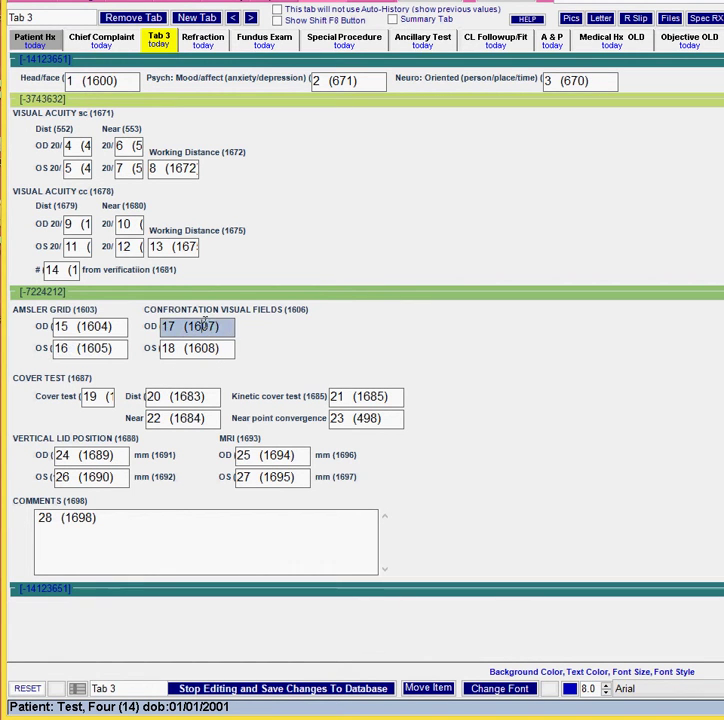
Step: Renumber the cover test near field from 22 to 21 and kinetic cover test to 22
{"action": "left_click", "coordinate": [178, 418]}
{"action": "key", "text": "BackSpace"}
{"action": "key", "text": "BackSpace"}
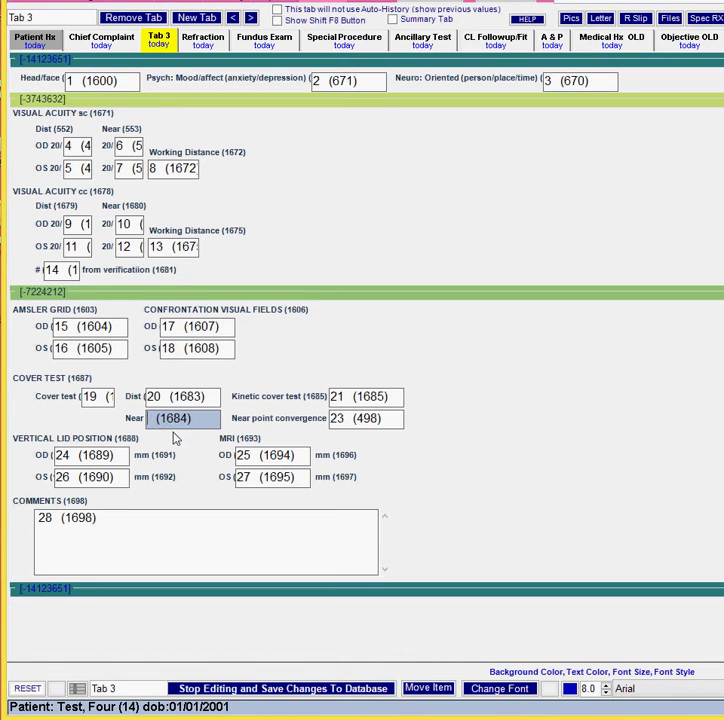
{"action": "type", "text": "21"}
{"action": "left_click", "coordinate": [338, 397]}
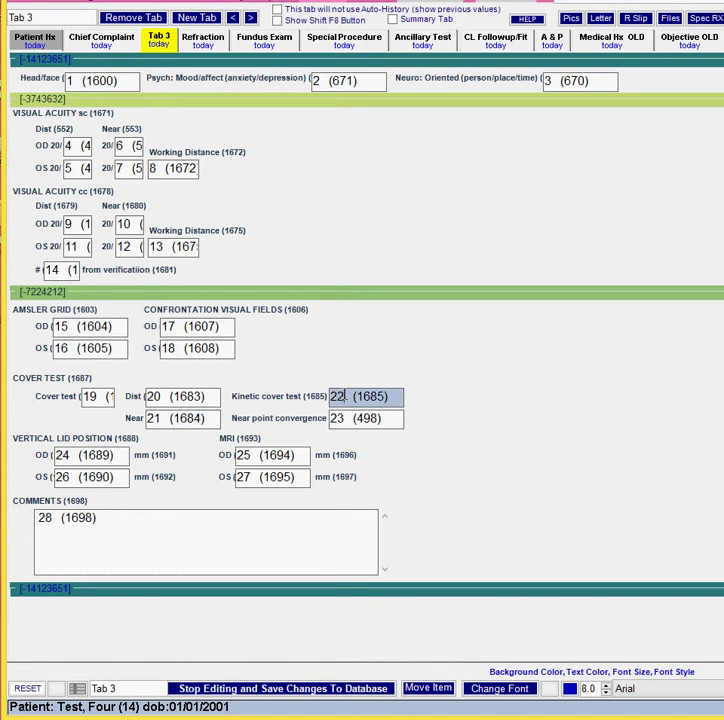
Step: Renumber lid OS from 26 to 25 and MRI OD to 26
{"action": "left_click", "coordinate": [85, 478]}
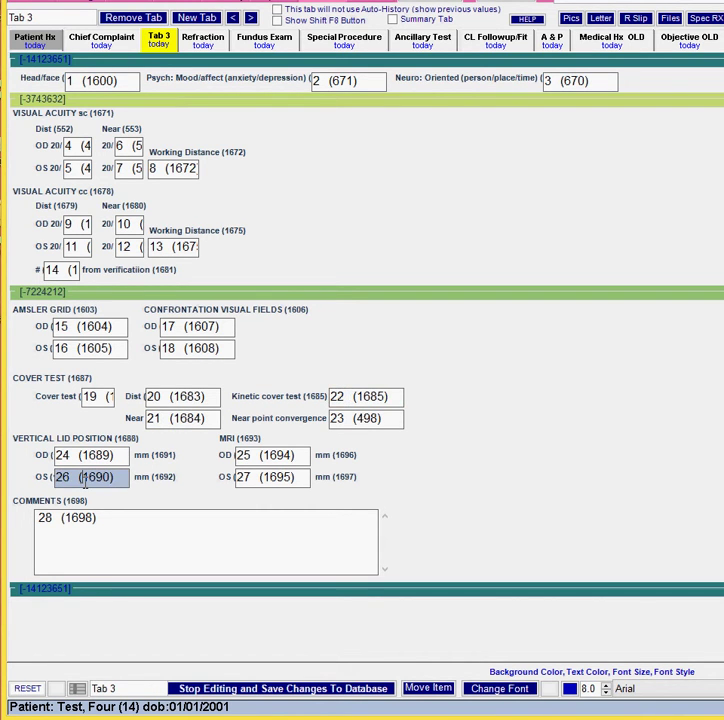
{"action": "key", "text": "BackSpace"}
{"action": "key", "text": "BackSpace"}
{"action": "type", "text": "25"}
{"action": "left_click", "coordinate": [278, 456]}
{"action": "left_click", "coordinate": [280, 478]}
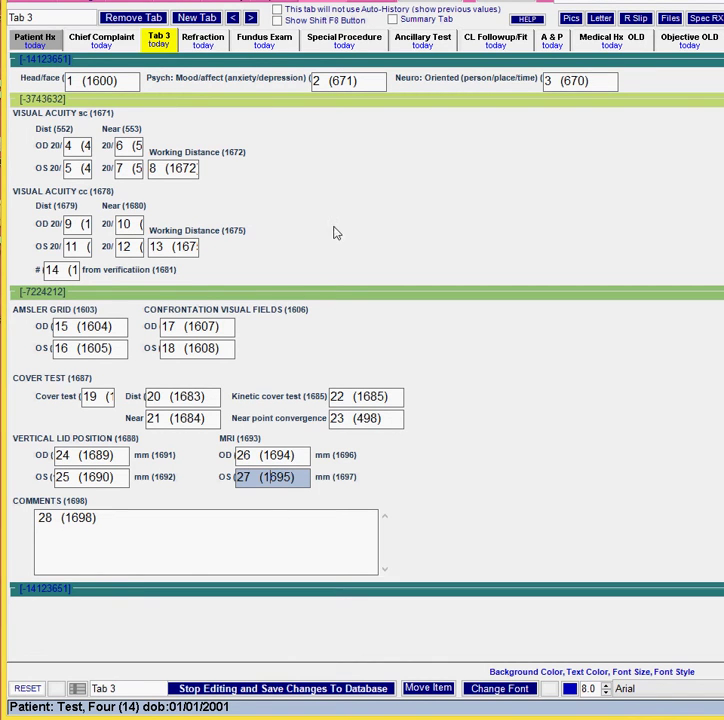
Step: End field editing so the Move Item button switches back to Re-Order
{"action": "left_click", "coordinate": [436, 690]}
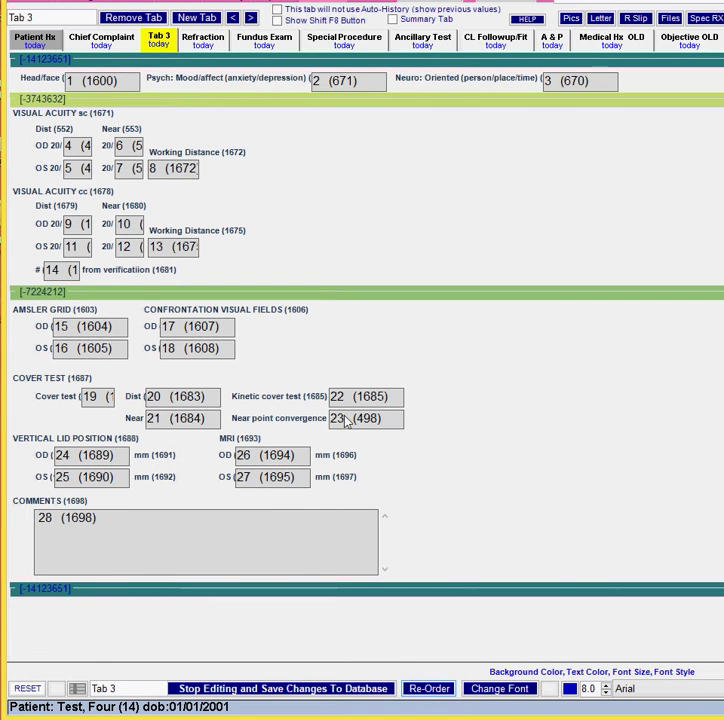